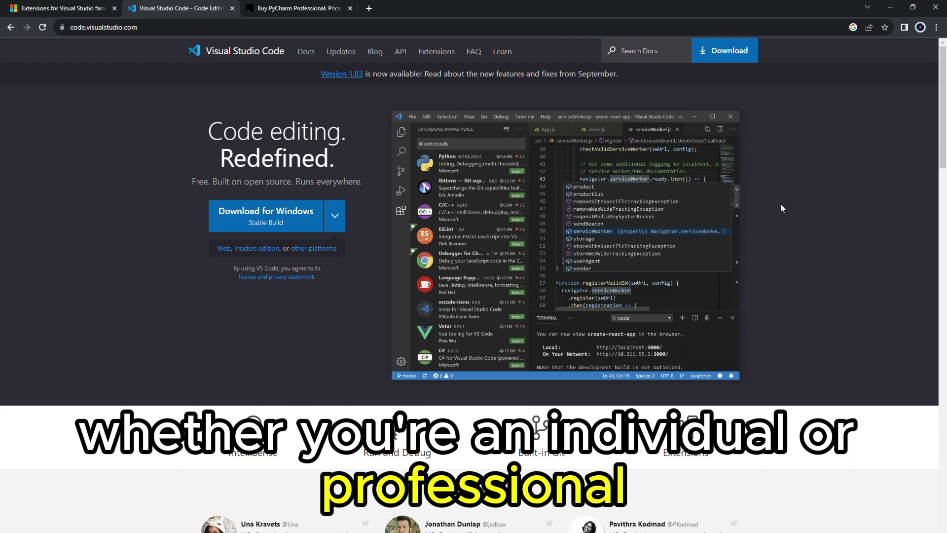
{"action": "scroll", "coordinate": [859, 223], "scroll_direction": "down", "scroll_amount": 1}
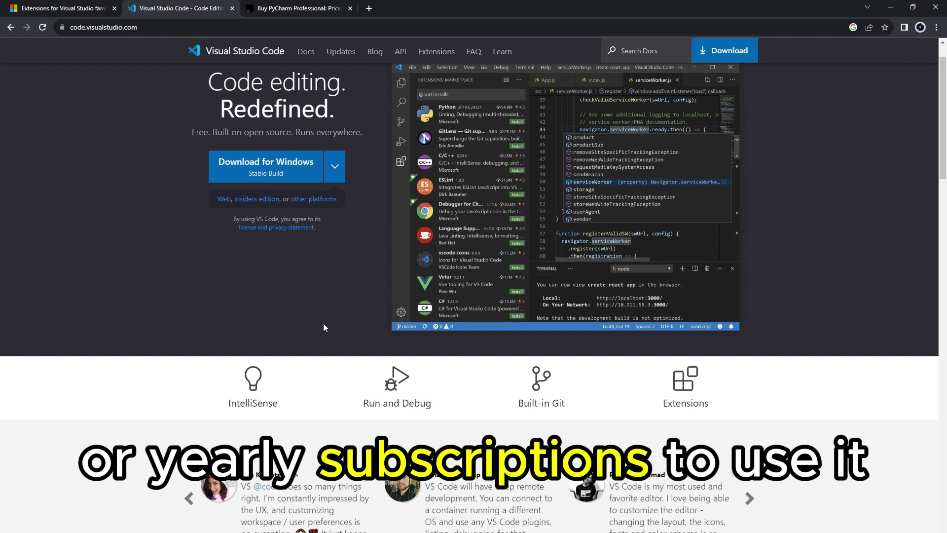
On the PyCharm pricing page, highlight the Subscription Options and Pricing heading
{"action": "left_click", "coordinate": [296, 8]}
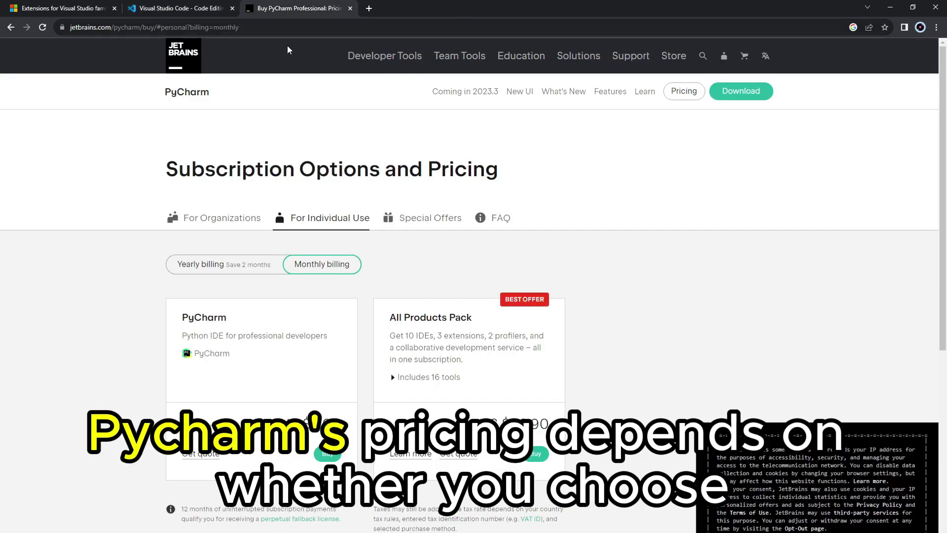
{"action": "left_click_drag", "start_coordinate": [166, 168], "coordinate": [499, 175]}
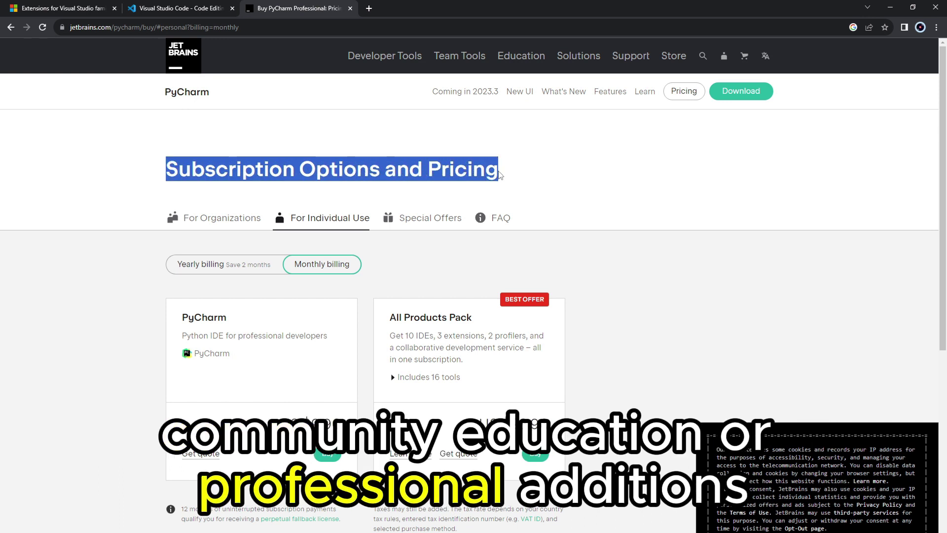
{"action": "left_click", "coordinate": [549, 199]}
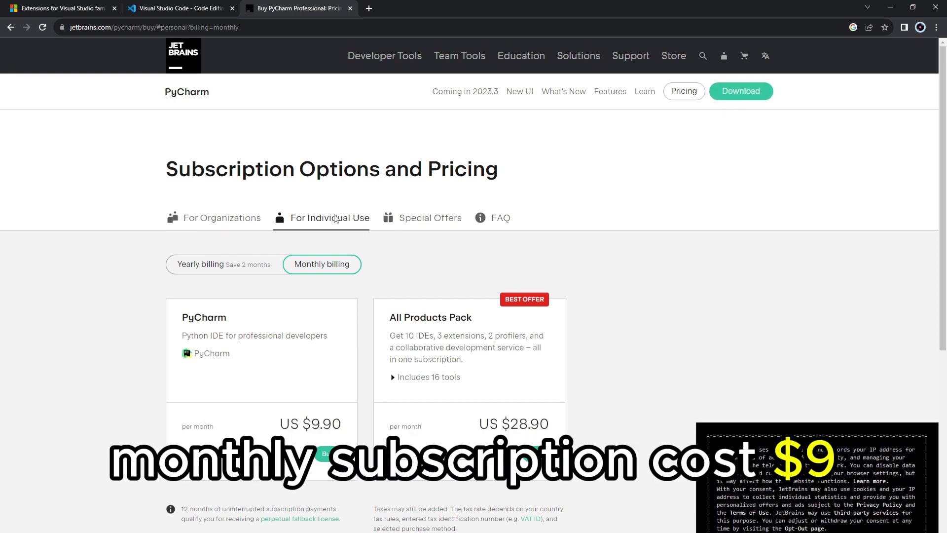
{"action": "scroll", "coordinate": [239, 274], "scroll_direction": "down", "scroll_amount": 1}
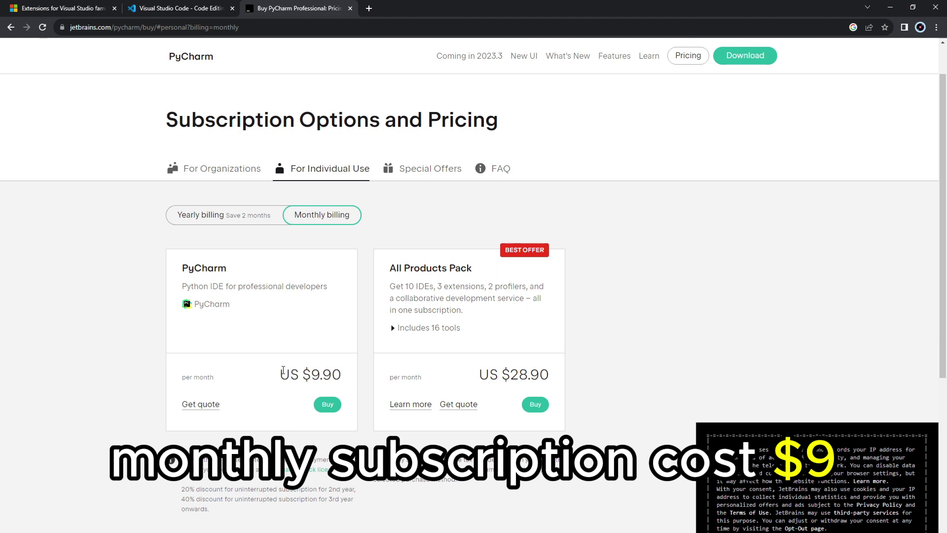
Compare monthly prices ($9.90 PyCharm, $28.90 All Products Pack), then show yearly billing ($99, $289)
{"action": "left_click_drag", "start_coordinate": [300, 373], "coordinate": [342, 372]}
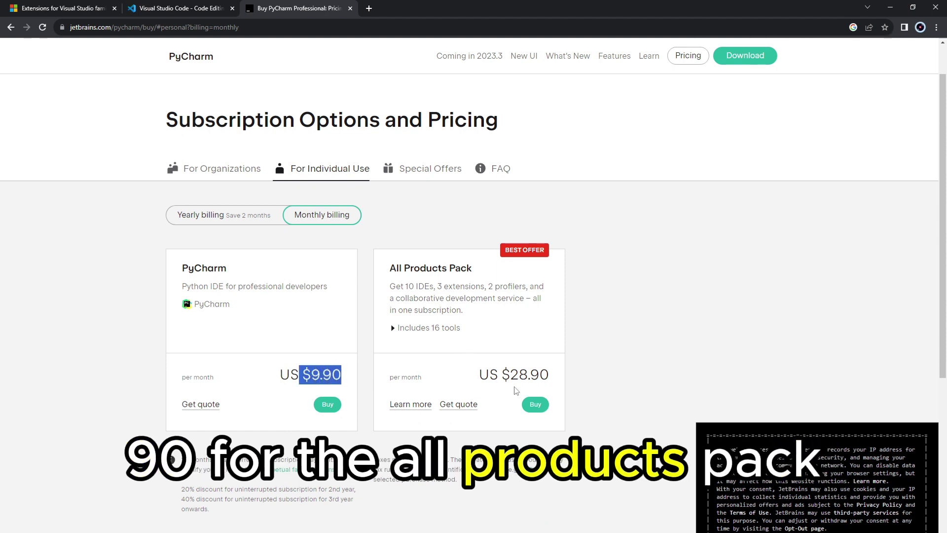
{"action": "left_click_drag", "start_coordinate": [509, 374], "coordinate": [554, 378]}
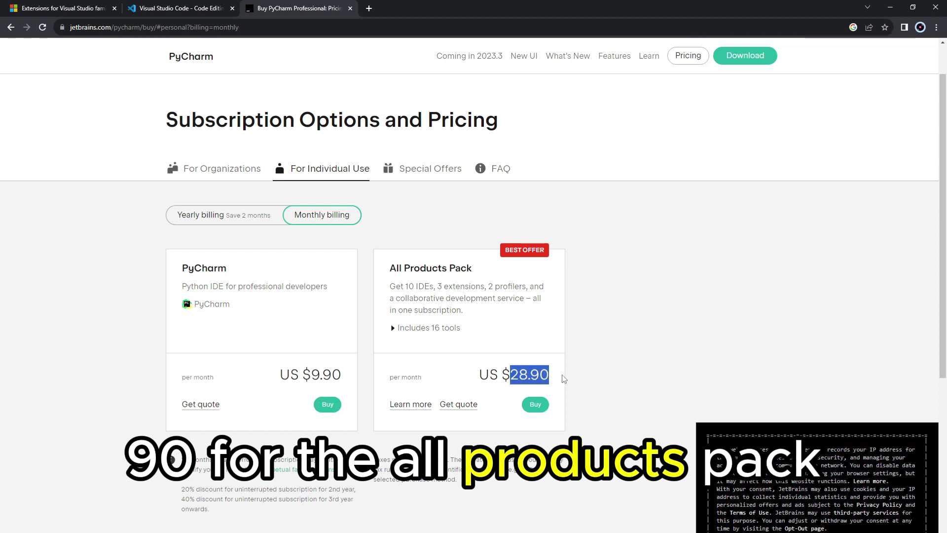
{"action": "left_click", "coordinate": [208, 223]}
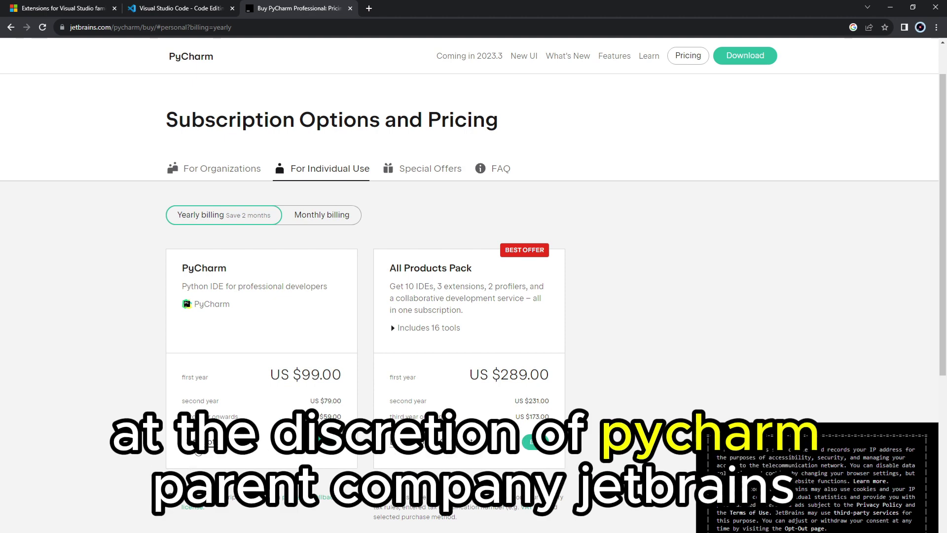
{"action": "scroll", "coordinate": [286, 254], "scroll_direction": "down", "scroll_amount": 1}
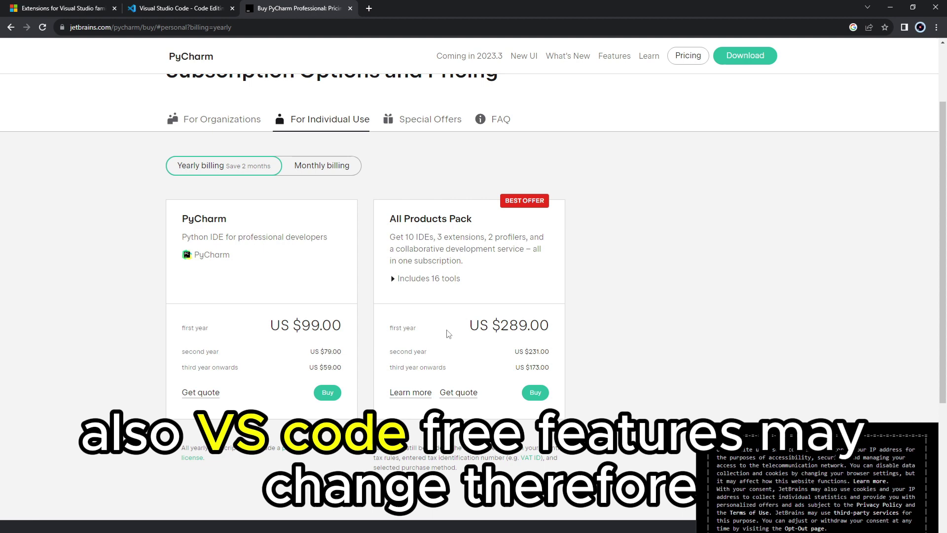
Scroll through the VS Code homepage's features, IntelliSense section and testimonials
{"action": "left_click", "coordinate": [146, 6]}
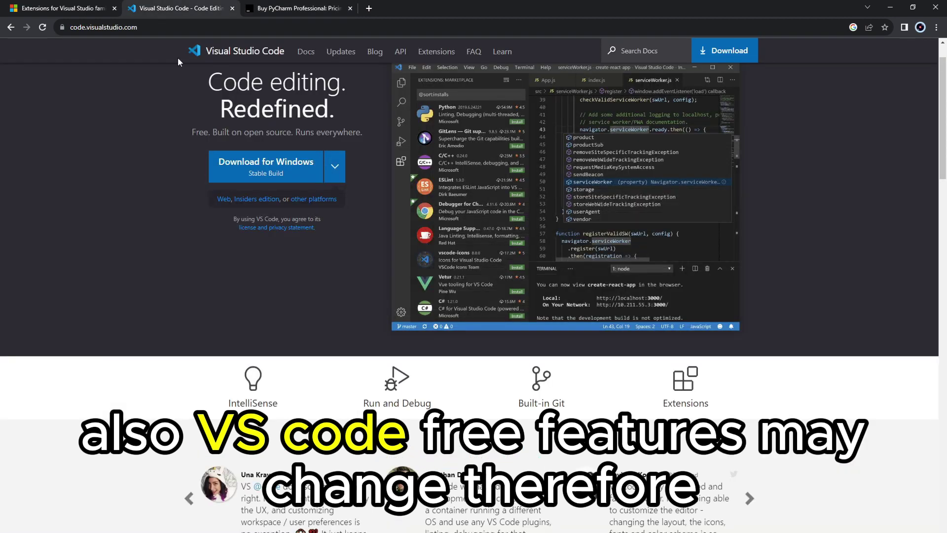
{"action": "scroll", "coordinate": [243, 185], "scroll_direction": "up", "scroll_amount": 1}
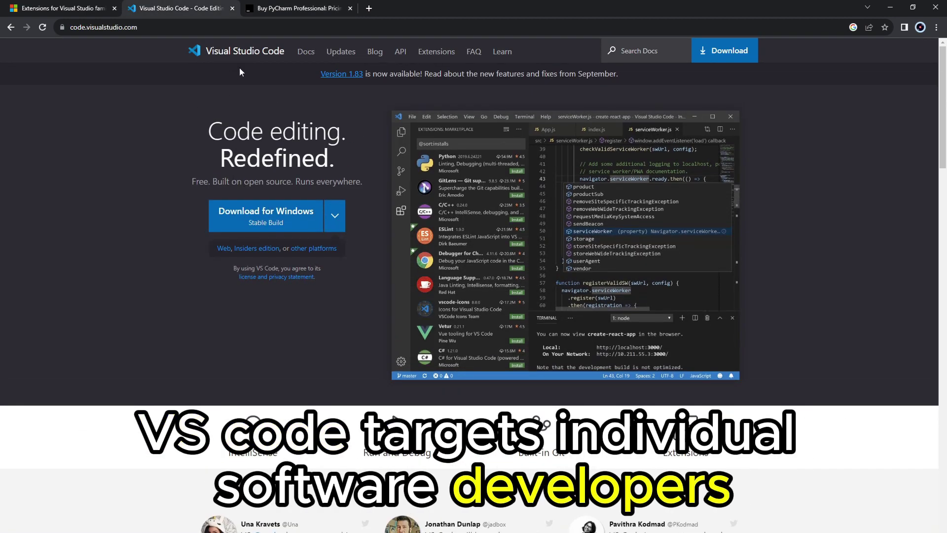
{"action": "scroll", "coordinate": [418, 199], "scroll_direction": "down", "scroll_amount": 3}
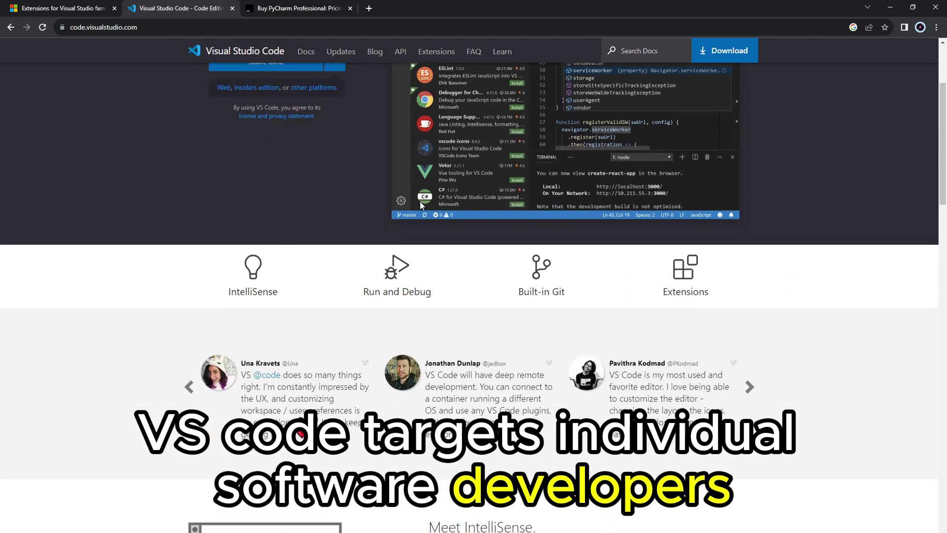
{"action": "scroll", "coordinate": [420, 201], "scroll_direction": "down", "scroll_amount": 2}
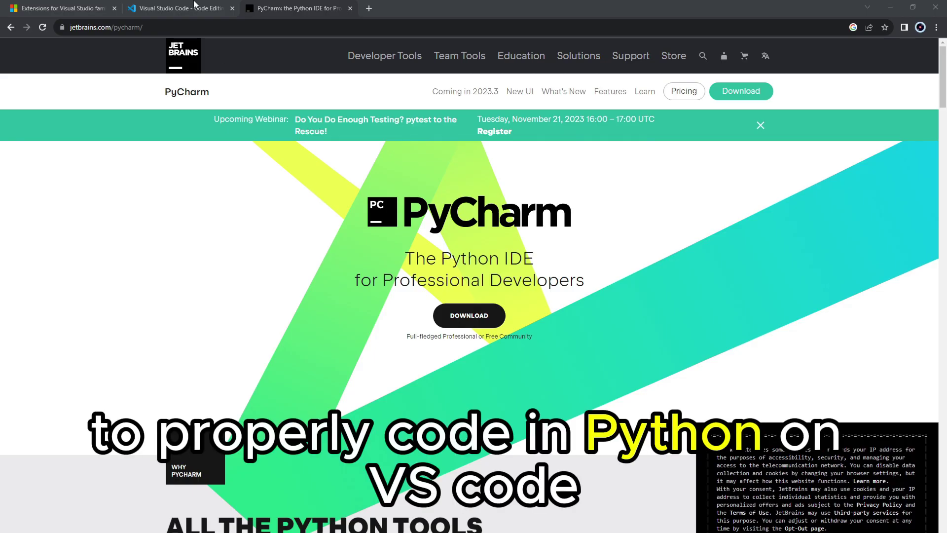
{"action": "left_click", "coordinate": [170, 8]}
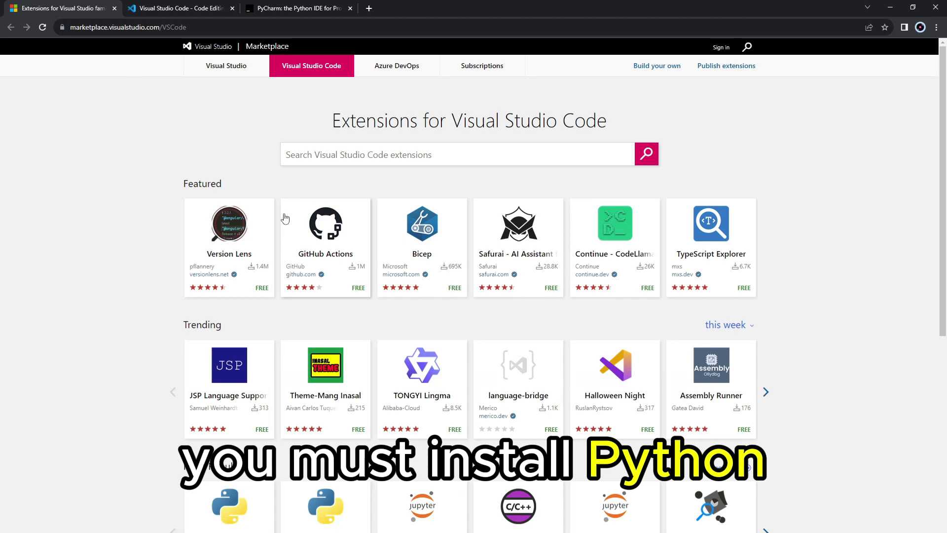
Browse the Marketplace's Most Popular extensions, led by Python and Pylance, then go to PyCharm's homepage
{"action": "left_click", "coordinate": [63, 8]}
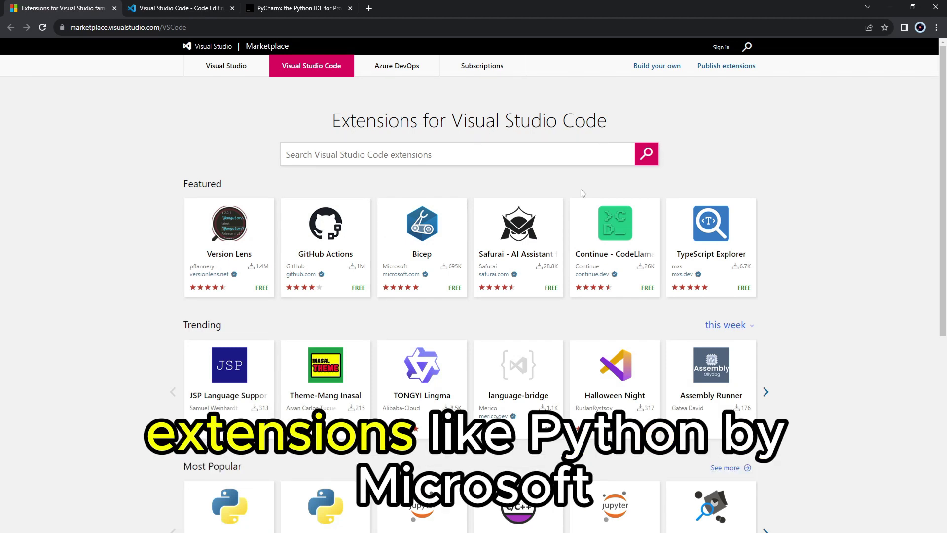
{"action": "scroll", "coordinate": [579, 196], "scroll_direction": "down", "scroll_amount": 2}
{"action": "scroll", "coordinate": [577, 201], "scroll_direction": "down", "scroll_amount": 1}
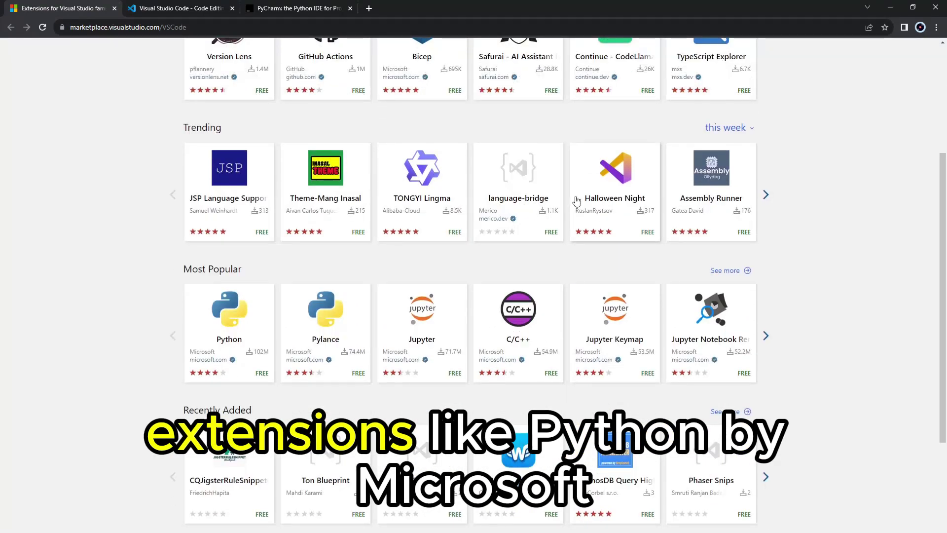
{"action": "scroll", "coordinate": [562, 239], "scroll_direction": "down", "scroll_amount": 3}
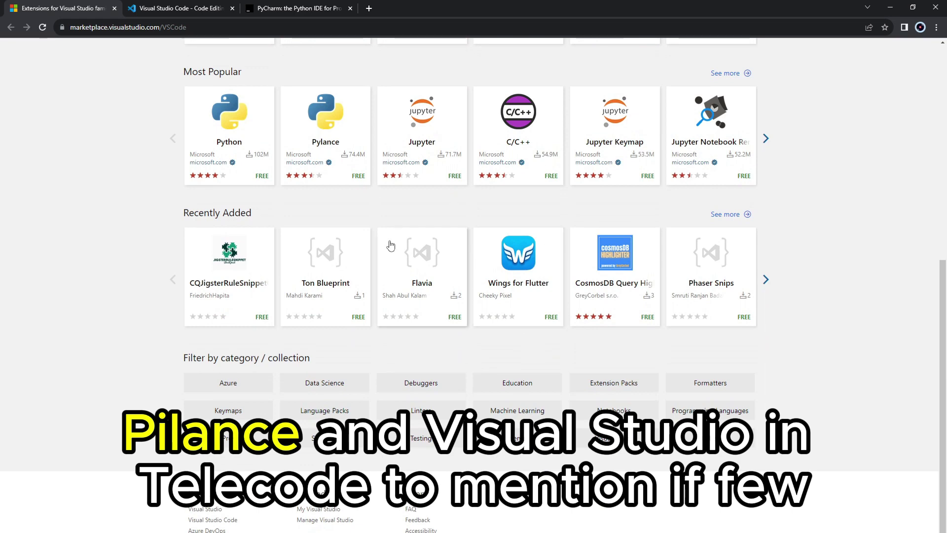
{"action": "left_click", "coordinate": [283, 6]}
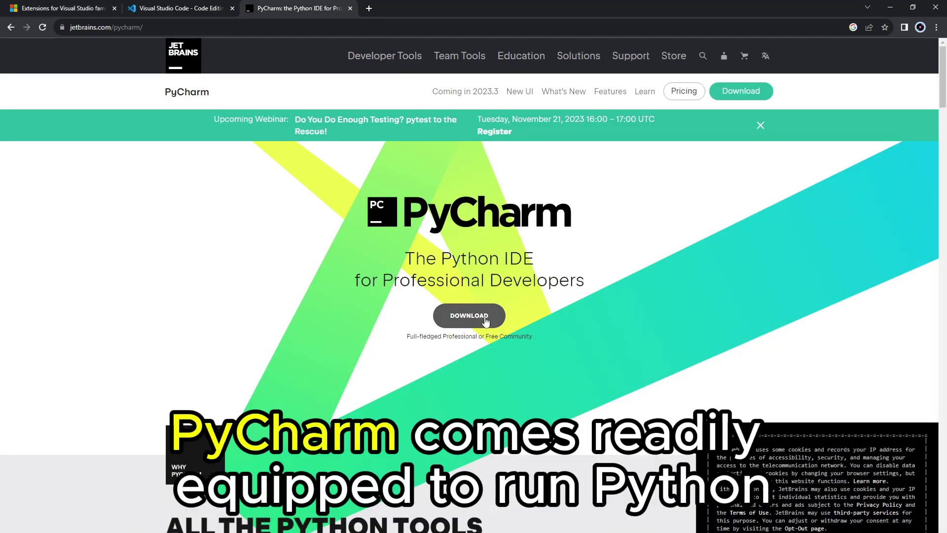
{"action": "scroll", "coordinate": [485, 320], "scroll_direction": "down", "scroll_amount": 5}
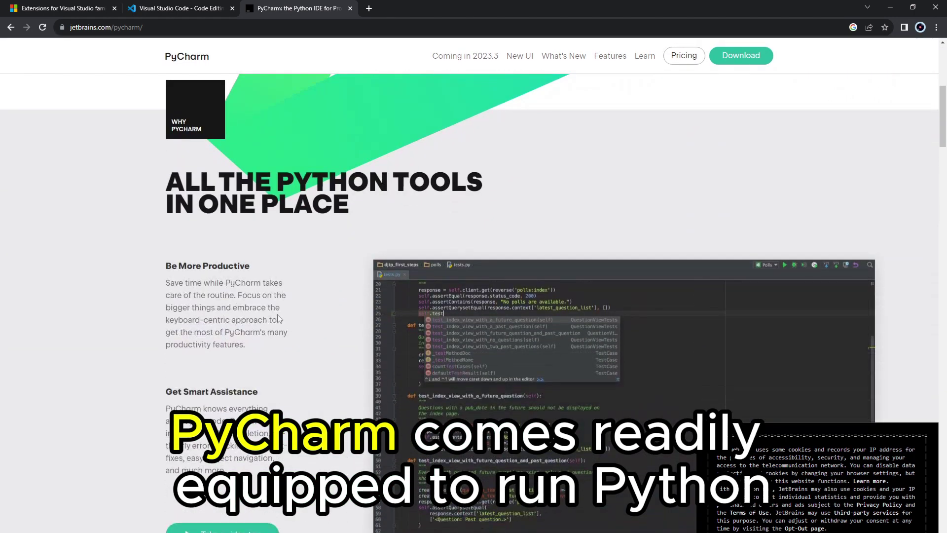
{"action": "scroll", "coordinate": [432, 313], "scroll_direction": "down", "scroll_amount": 2}
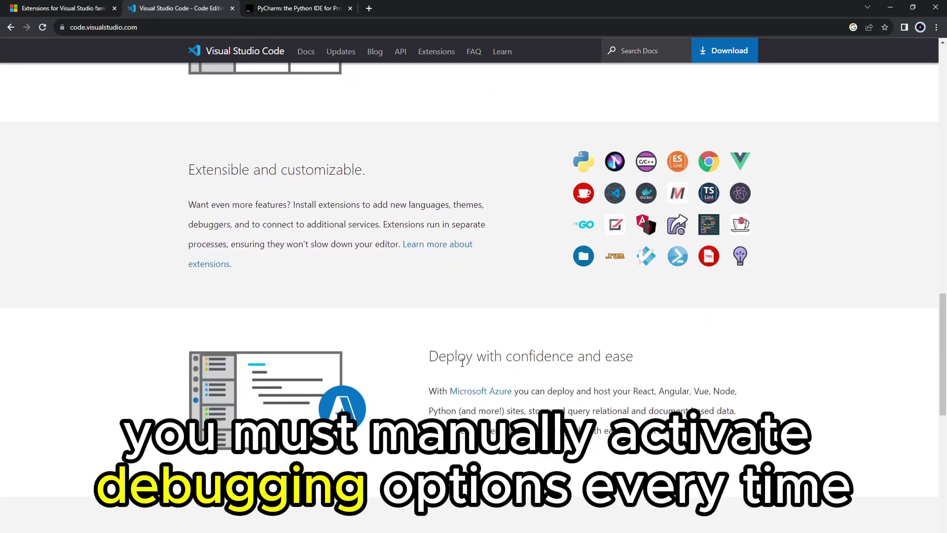
{"action": "scroll", "coordinate": [600, 362], "scroll_direction": "down", "scroll_amount": 2}
{"action": "scroll", "coordinate": [582, 362], "scroll_direction": "down", "scroll_amount": 2}
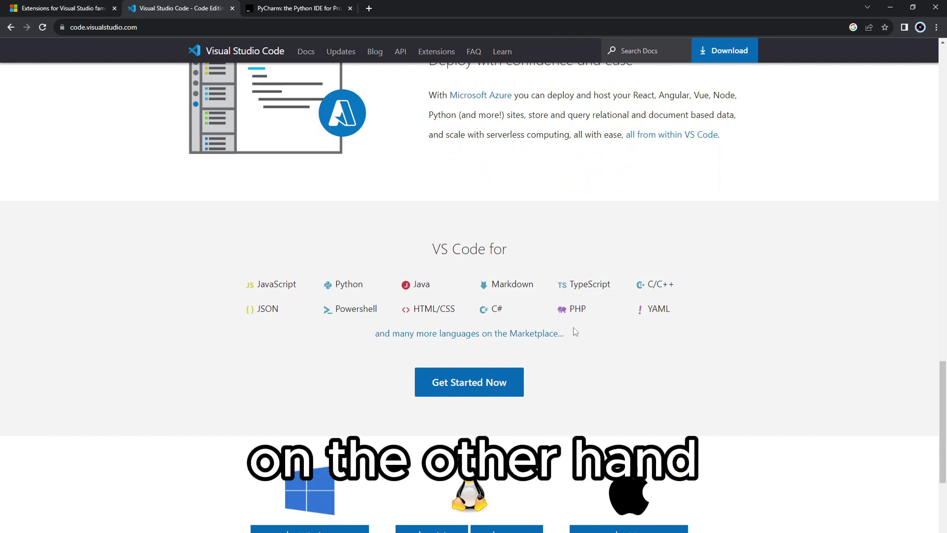
{"action": "scroll", "coordinate": [572, 328], "scroll_direction": "up", "scroll_amount": 3}
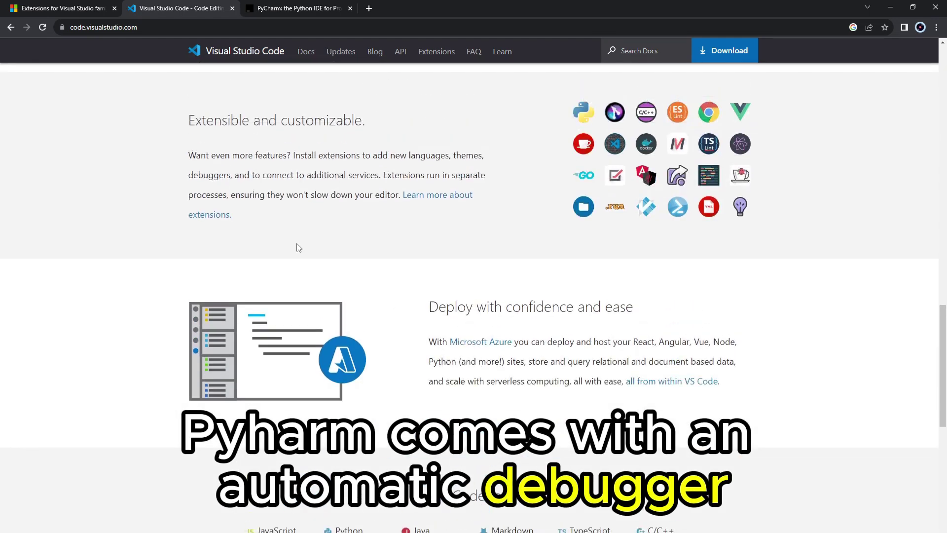
View VS Code's 'Deploy with confidence' and 'VS Code for' sections, then return to PyCharm
{"action": "left_click", "coordinate": [285, 7]}
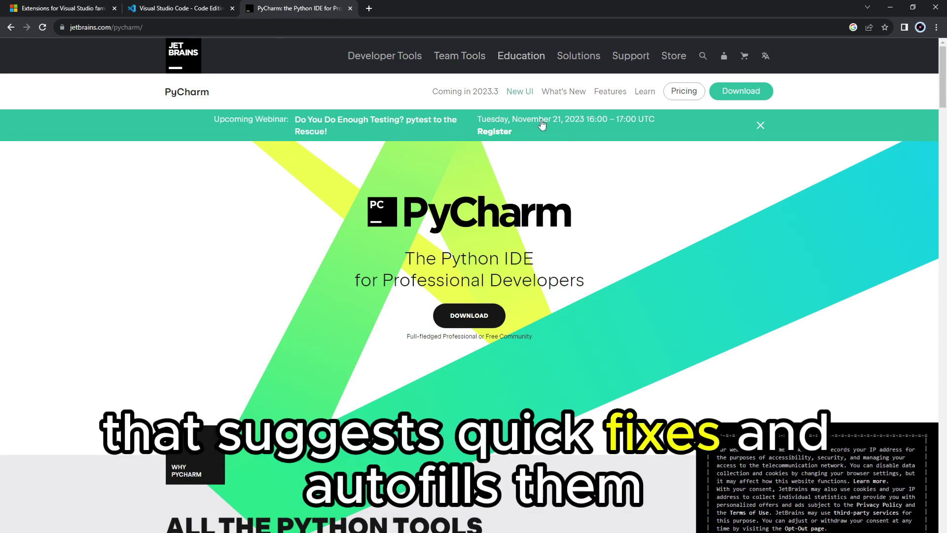
{"action": "scroll", "coordinate": [555, 205], "scroll_direction": "down", "scroll_amount": 3}
{"action": "scroll", "coordinate": [478, 345], "scroll_direction": "down", "scroll_amount": 4}
{"action": "scroll", "coordinate": [473, 333], "scroll_direction": "down", "scroll_amount": 5}
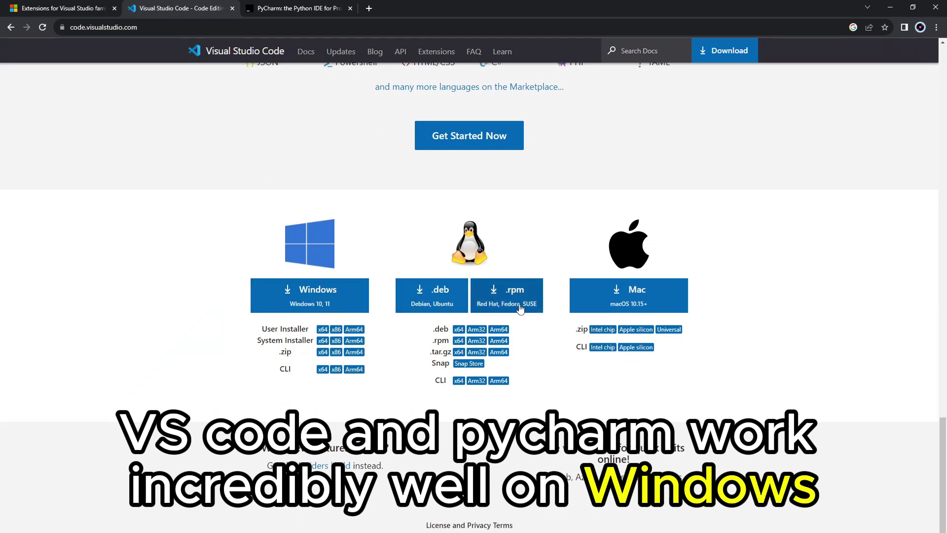
{"action": "scroll", "coordinate": [513, 360], "scroll_direction": "down", "scroll_amount": 1}
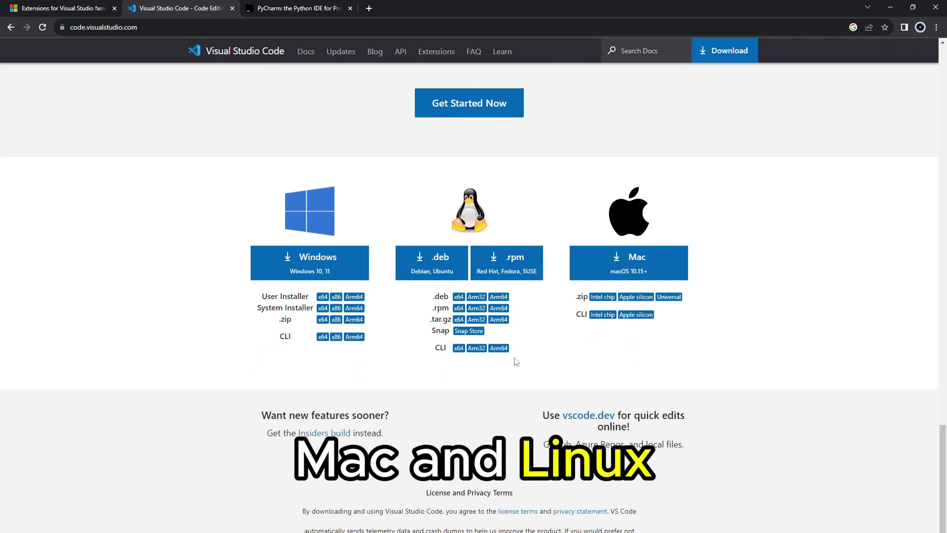
{"action": "scroll", "coordinate": [474, 311], "scroll_direction": "down", "scroll_amount": 2}
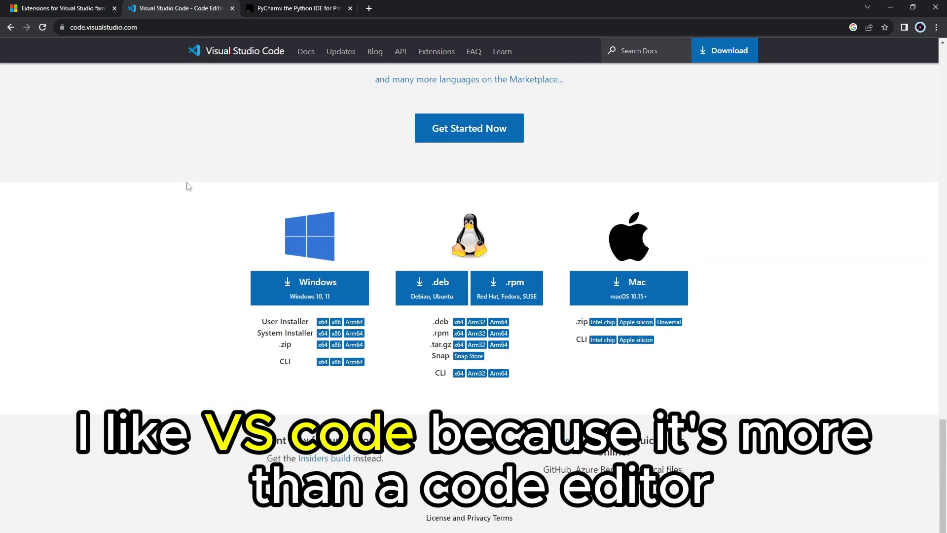
{"action": "scroll", "coordinate": [185, 185], "scroll_direction": "up", "scroll_amount": 3}
{"action": "scroll", "coordinate": [187, 186], "scroll_direction": "up", "scroll_amount": 3}
{"action": "scroll", "coordinate": [187, 187], "scroll_direction": "up", "scroll_amount": 1}
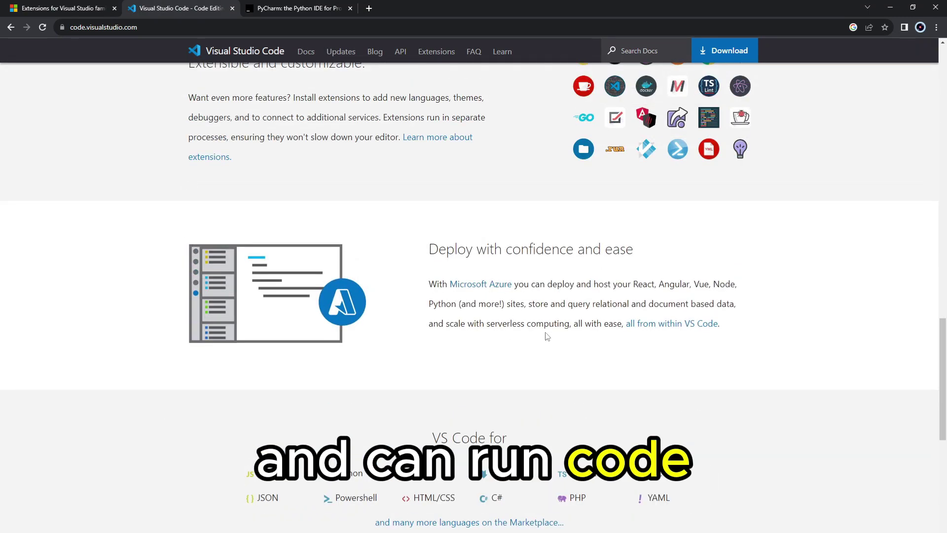
{"action": "scroll", "coordinate": [384, 338], "scroll_direction": "up", "scroll_amount": 3}
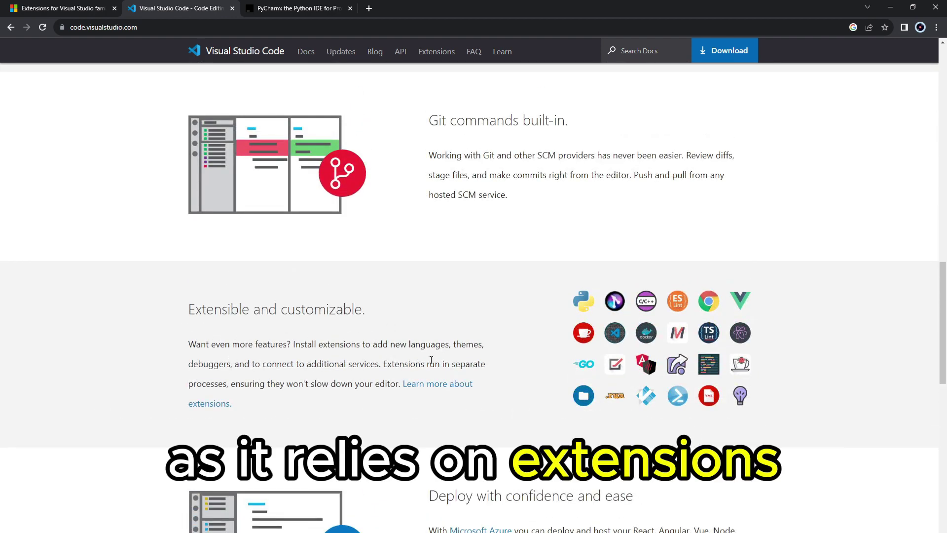
On PyCharm pricing, view organization prices ($249, $779), individual prices, then the Special Offers
{"action": "left_click", "coordinate": [265, 7]}
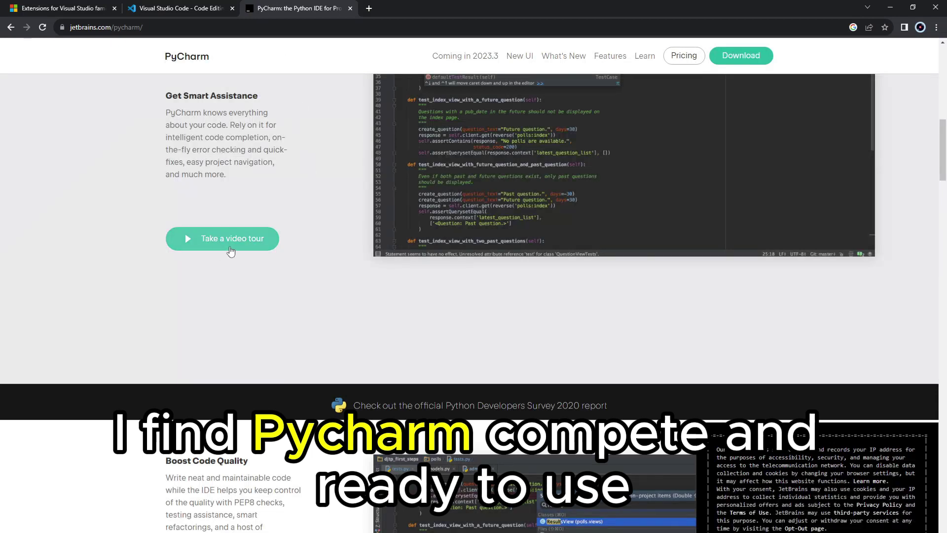
{"action": "scroll", "coordinate": [230, 252], "scroll_direction": "down", "scroll_amount": 5}
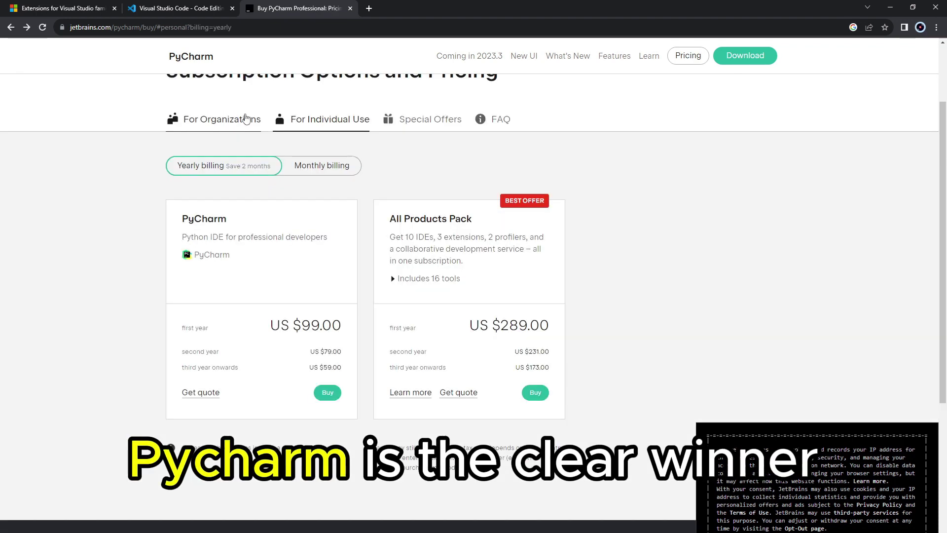
{"action": "left_click", "coordinate": [246, 118]}
{"action": "scroll", "coordinate": [268, 206], "scroll_direction": "down", "scroll_amount": 2}
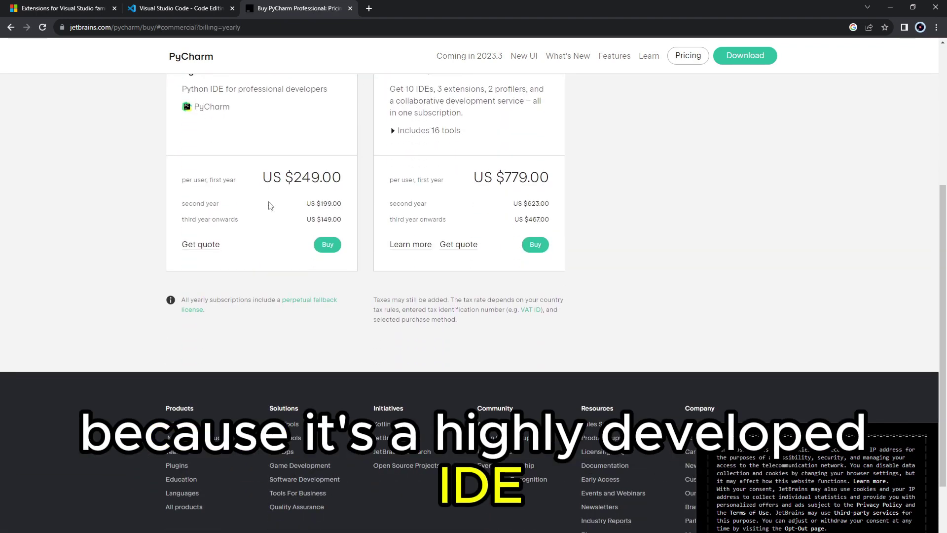
{"action": "scroll", "coordinate": [268, 205], "scroll_direction": "up", "scroll_amount": 3}
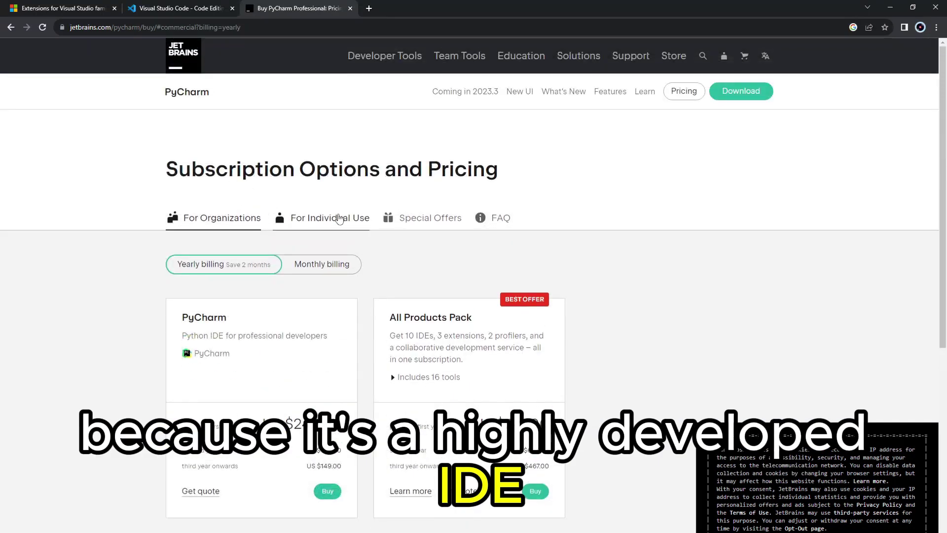
{"action": "left_click", "coordinate": [340, 218]}
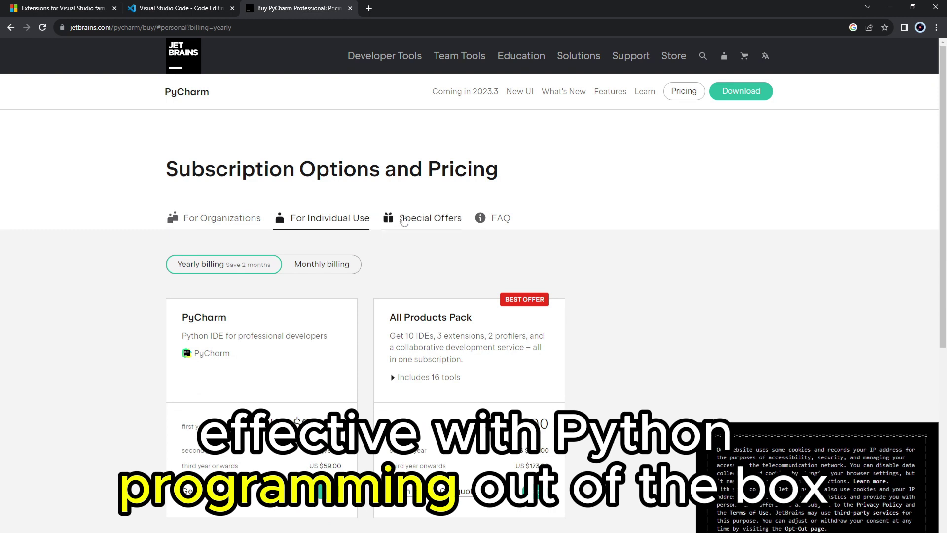
{"action": "left_click", "coordinate": [403, 220]}
{"action": "scroll", "coordinate": [464, 252], "scroll_direction": "down", "scroll_amount": 1}
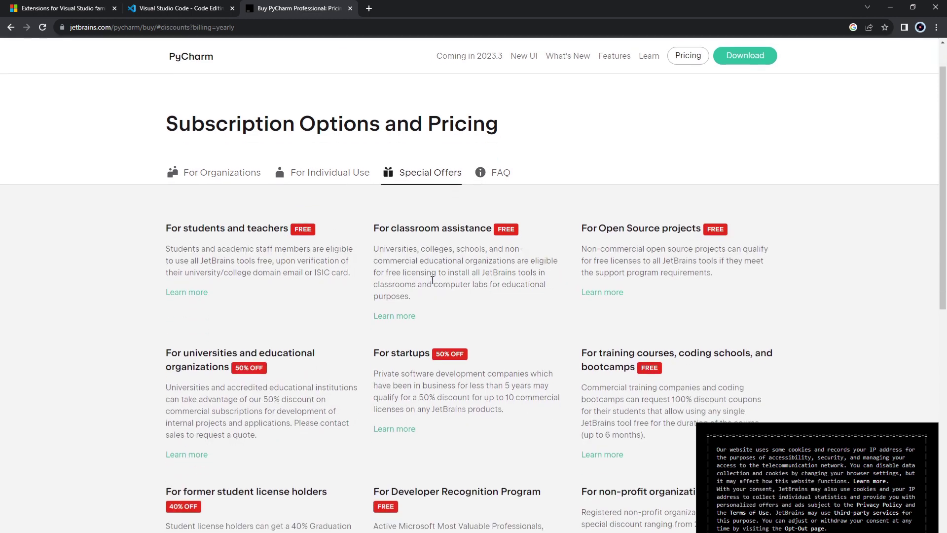